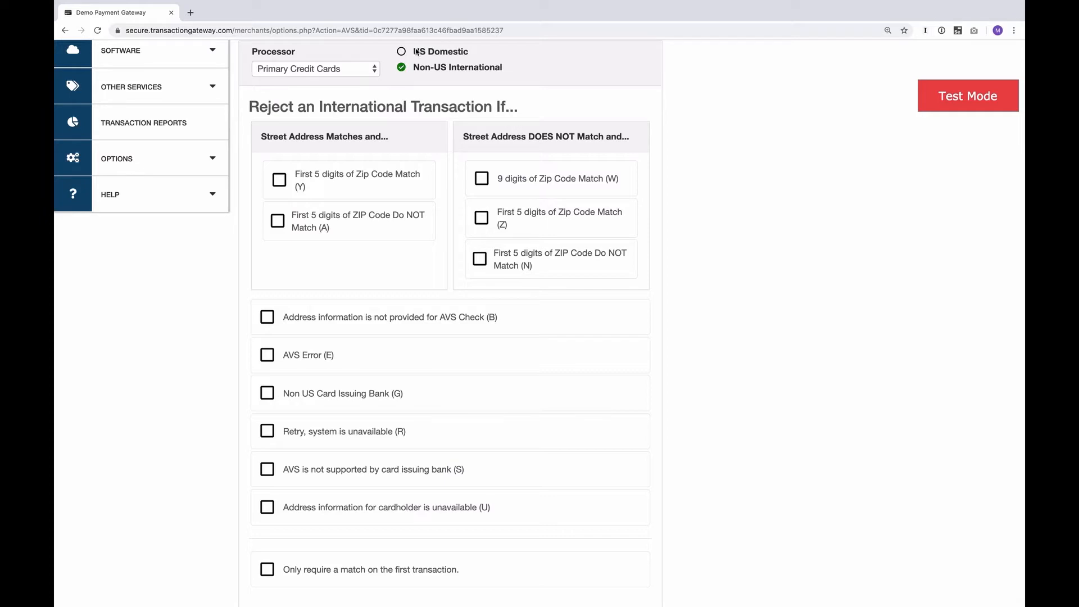
Switch the address verification rules to US Domestic transactions.
left_click(401, 53)
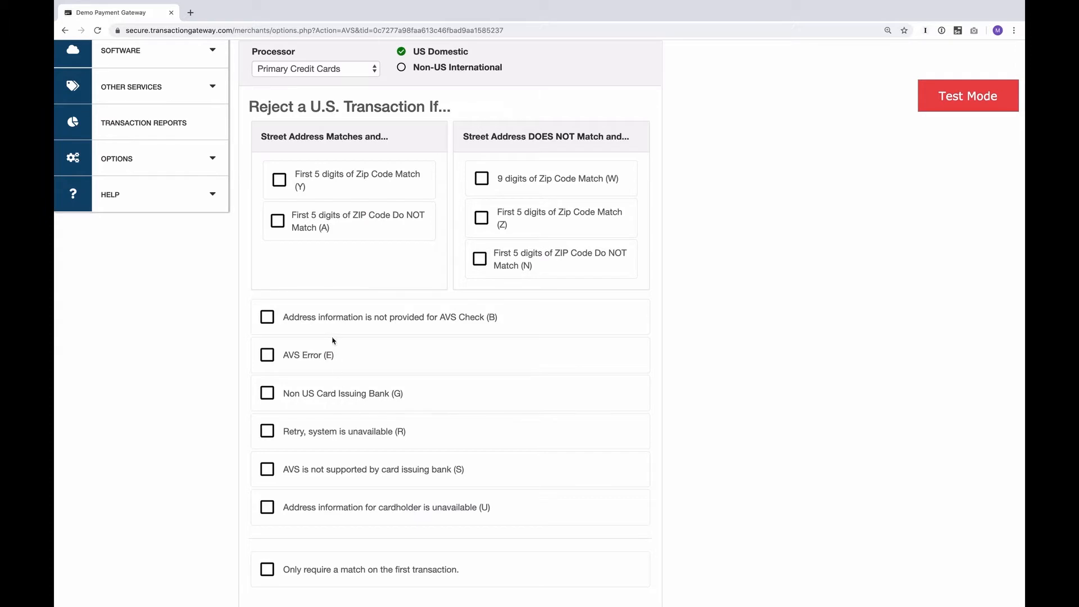
left_click(267, 355)
left_click(264, 360)
left_click(283, 181)
left_click(285, 180)
Reject U.S. transactions when the street matches but the ZIP does not (A), and for all street mismatches (N, Z and W).
left_click(278, 222)
left_click(479, 259)
left_click(481, 220)
left_click(482, 178)
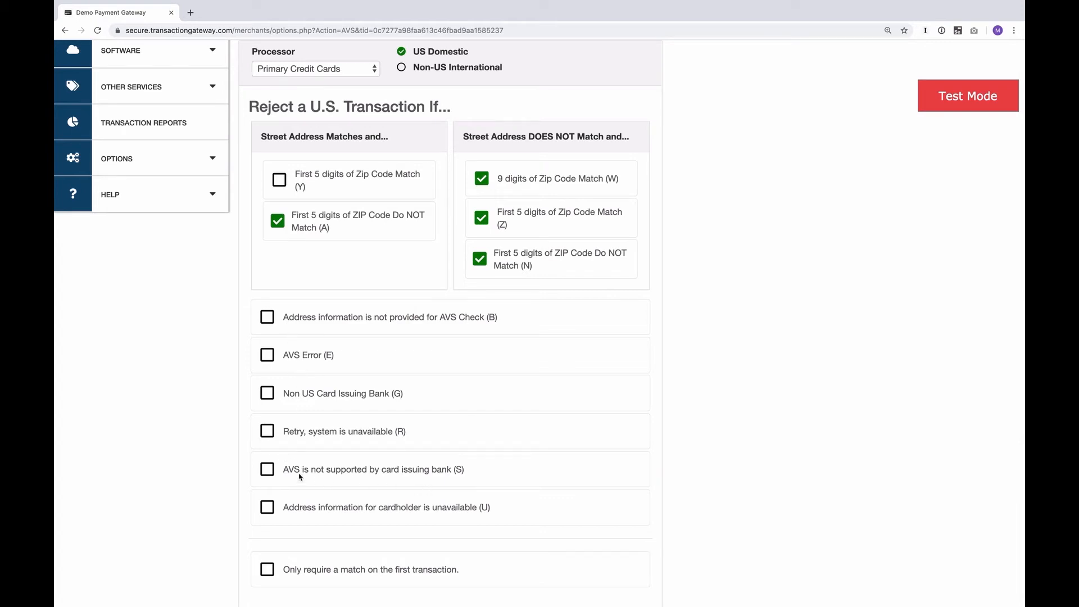
left_click(267, 471)
left_click(271, 509)
left_click(271, 509)
left_click(268, 474)
Save the US Domestic address verification rules.
scroll(482, 415, "down", 3)
left_click(295, 438)
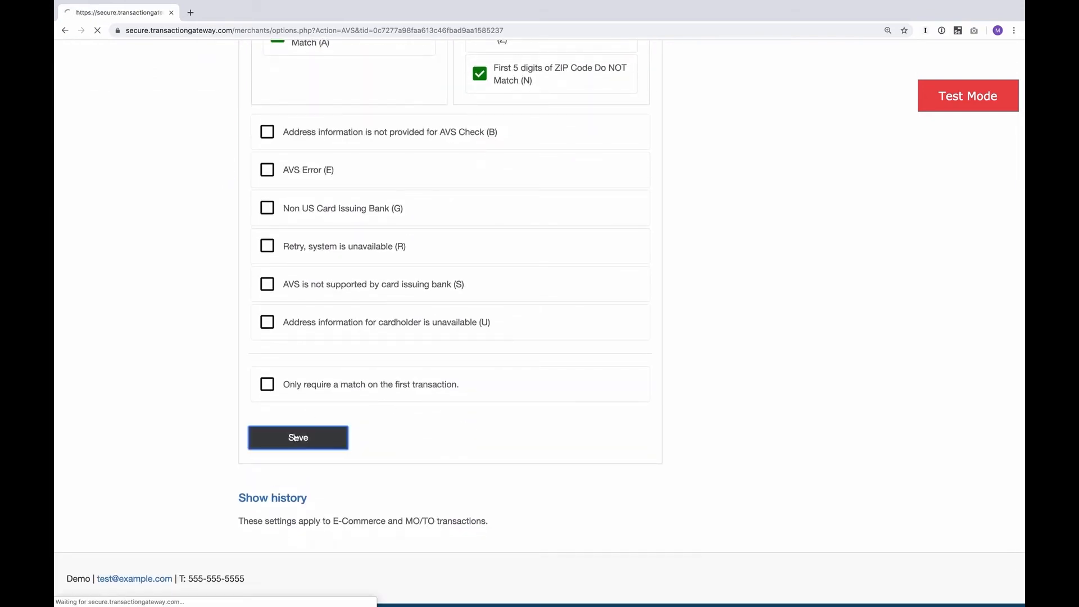
Only require an address match on the first transaction for US Domestic and save the settings.
scroll(289, 432, "down", 5)
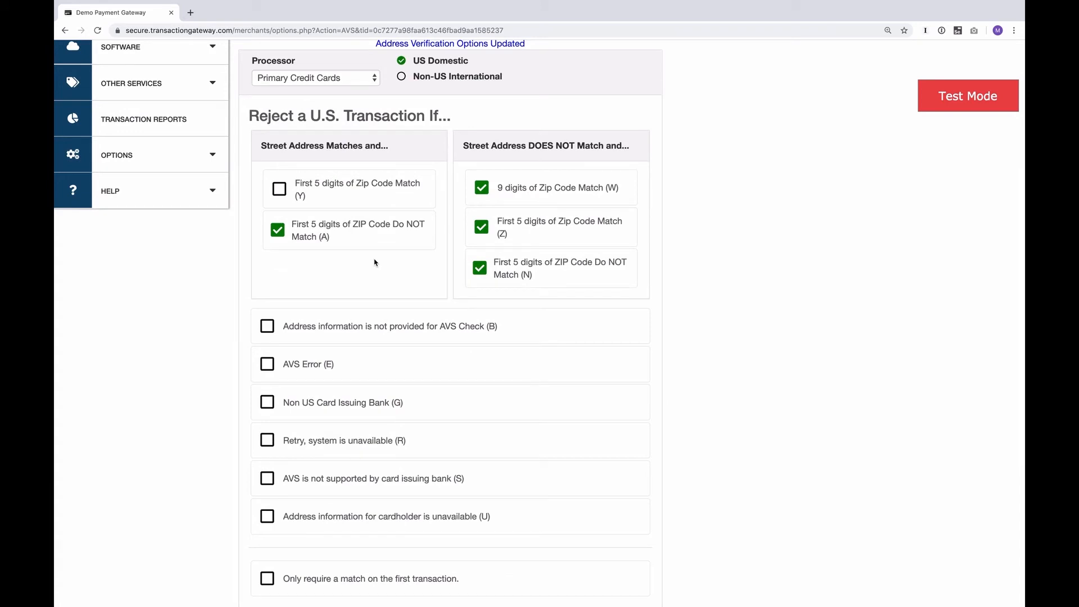
scroll(375, 262, "down", 3)
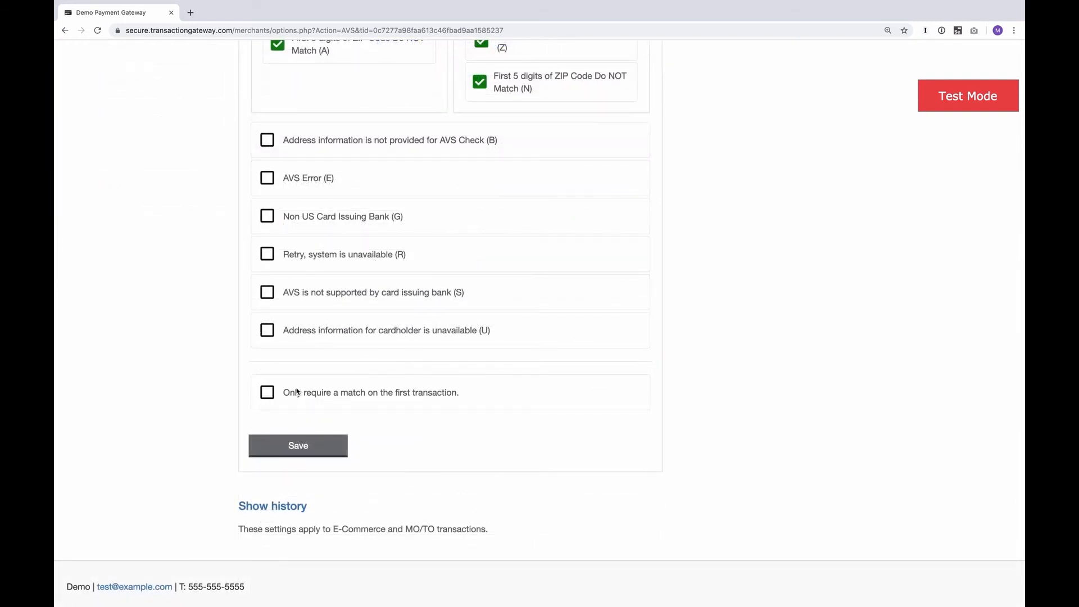
left_click(265, 394)
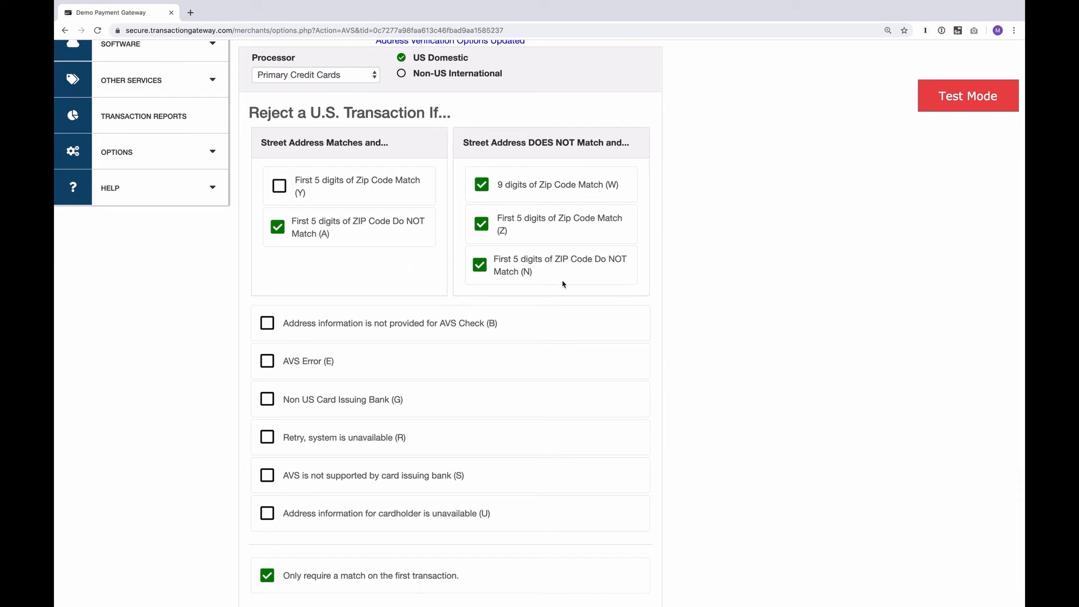
scroll(564, 284, "down", 3)
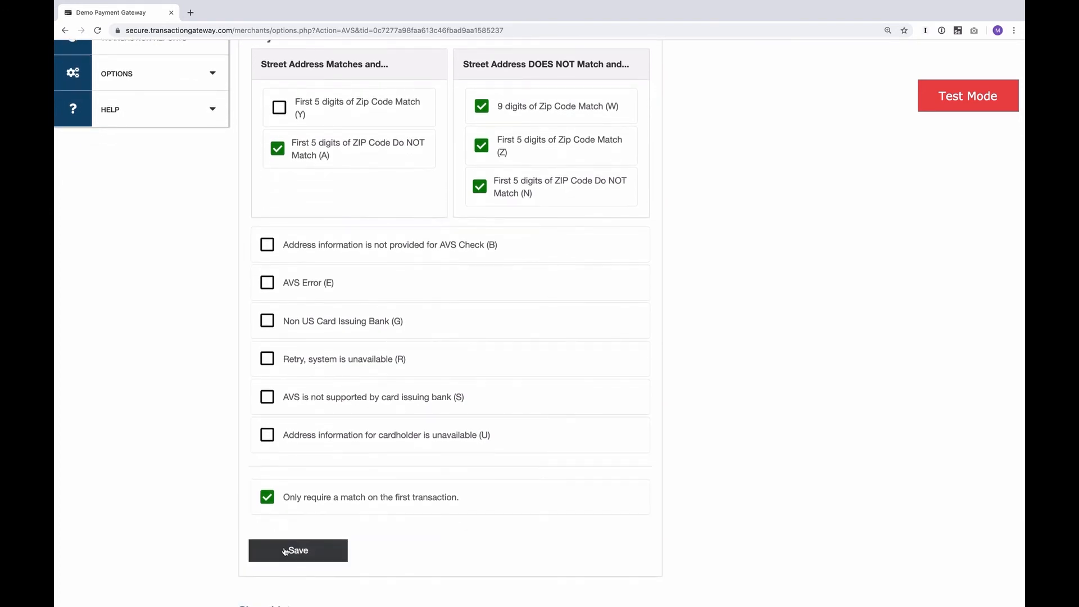
left_click(284, 549)
Reject Non-US International transactions for all three street address mismatch conditions (W, Z and N) and save the rules.
left_click(401, 301)
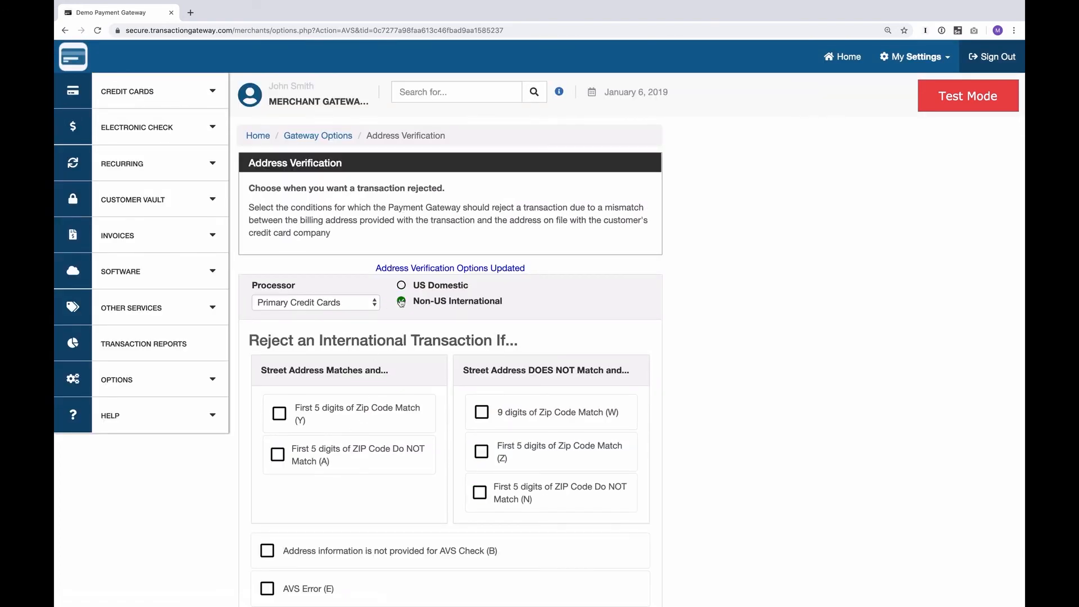
left_click(478, 417)
left_click(480, 459)
left_click(479, 493)
scroll(479, 494, "down", 8)
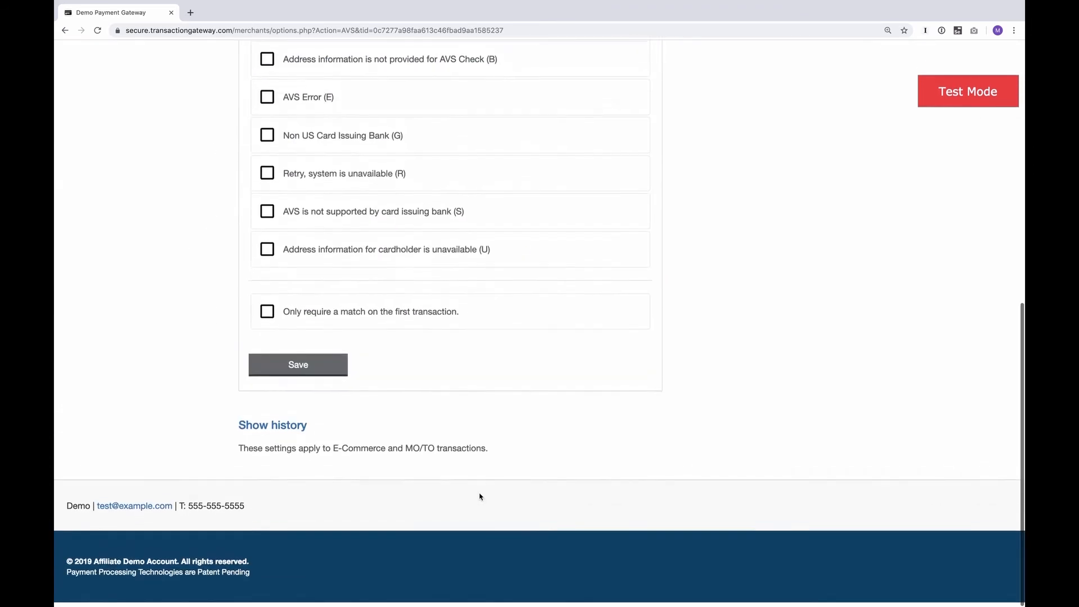
left_click(323, 378)
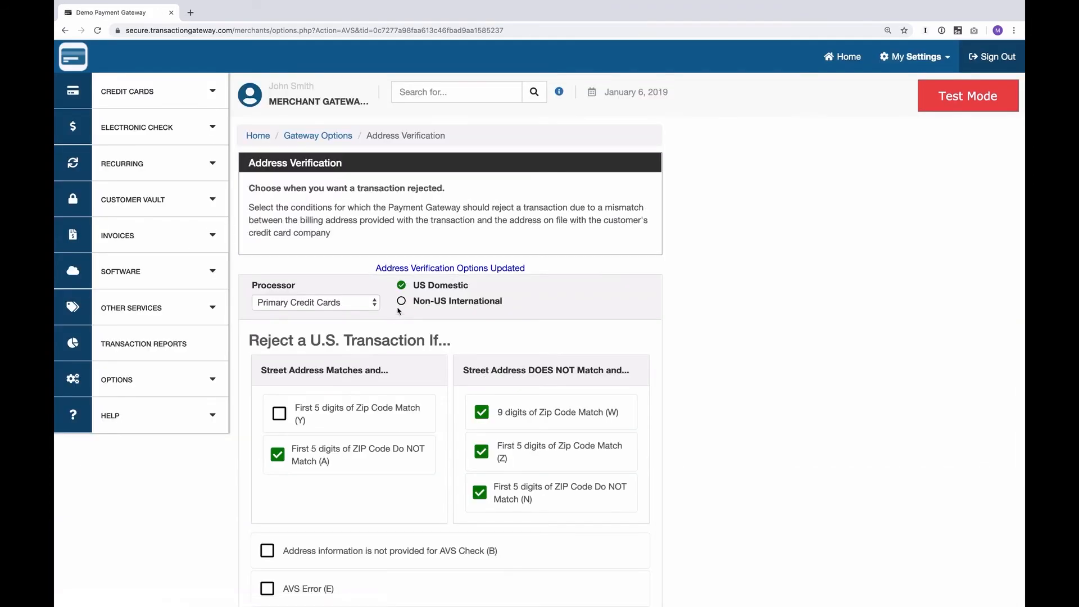
Compare the saved rejection rules for Non-US International and US Domestic transactions.
left_click(400, 304)
left_click(402, 286)
left_click(402, 303)
left_click(401, 286)
Show the change history of the address verification settings.
scroll(407, 376, "down", 8)
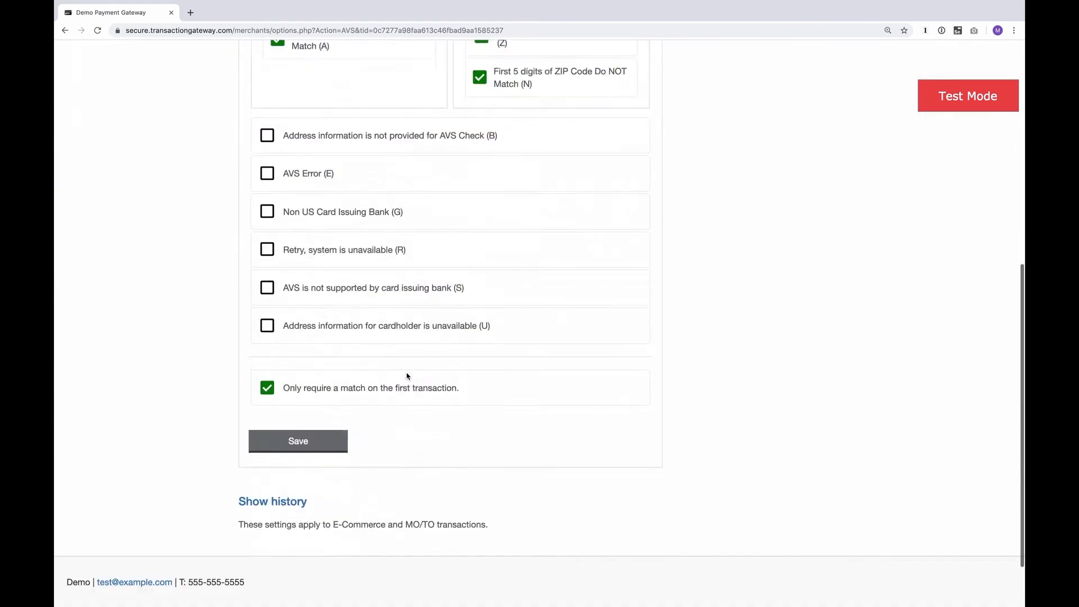
left_click(293, 430)
scroll(293, 431, "down", 5)
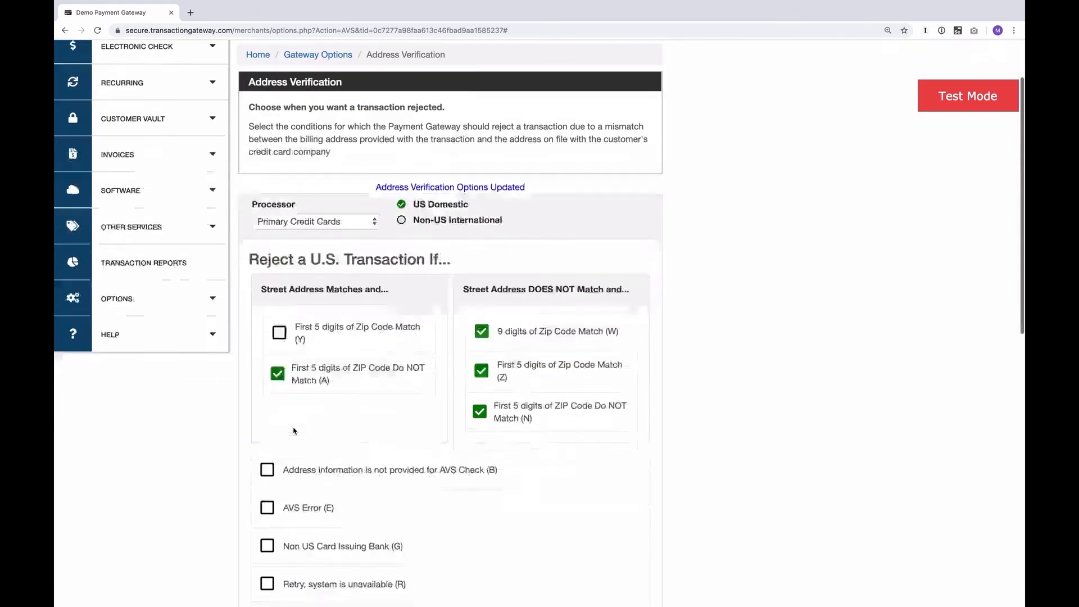